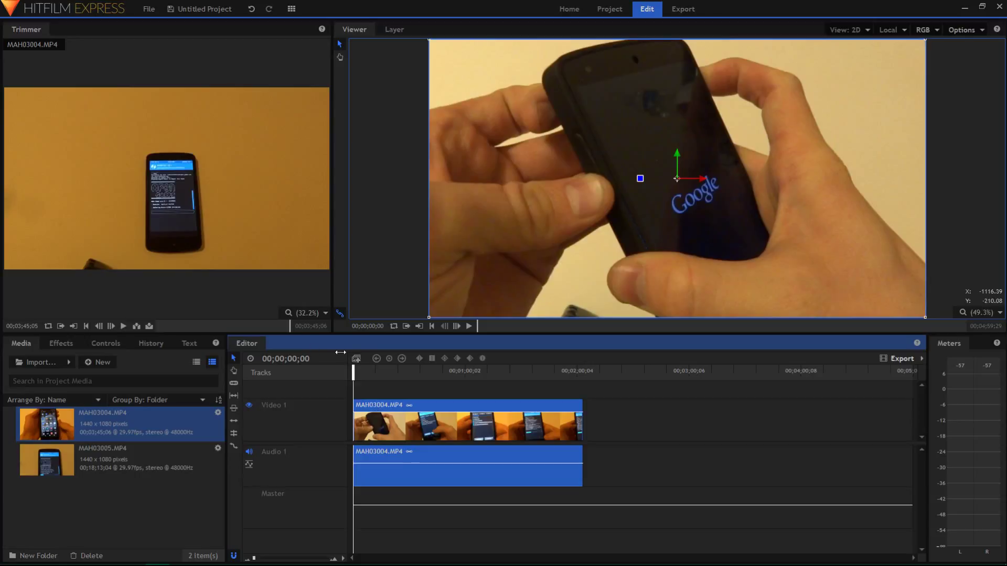
# - Scrub the timeline to park the playhead at 00;00;35;06 on the phone's wipe screen
pyautogui.moveTo(366, 379); pyautogui.dragTo(338, 375)
pyautogui.click(378, 371)
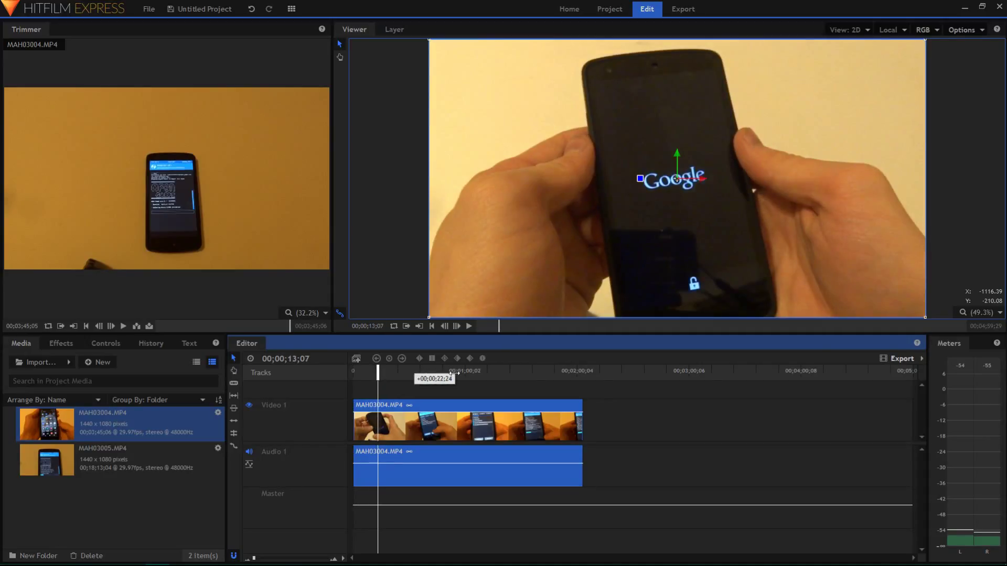
pyautogui.moveTo(454, 373); pyautogui.dragTo(411, 373)
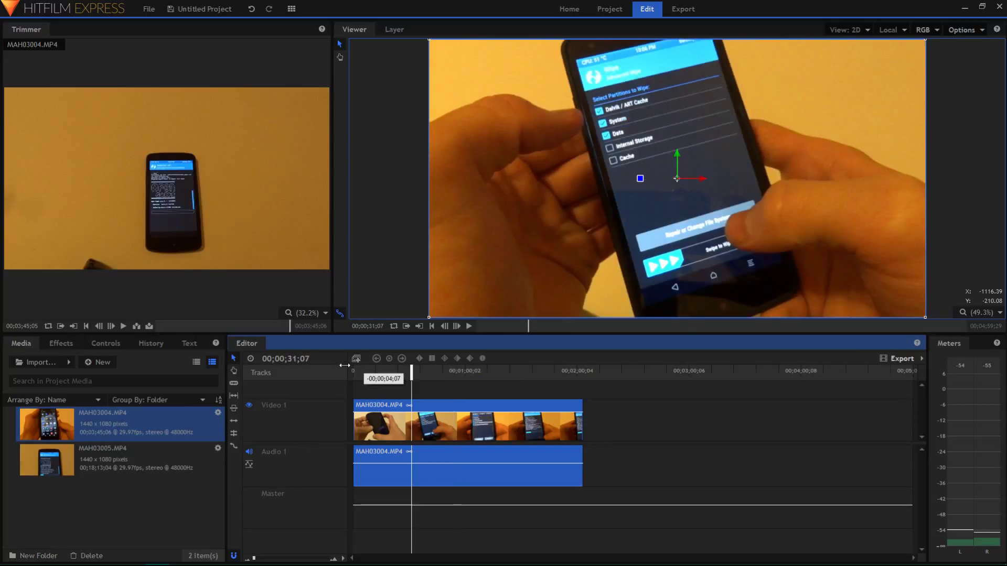
pyautogui.moveTo(344, 365); pyautogui.dragTo(419, 368)
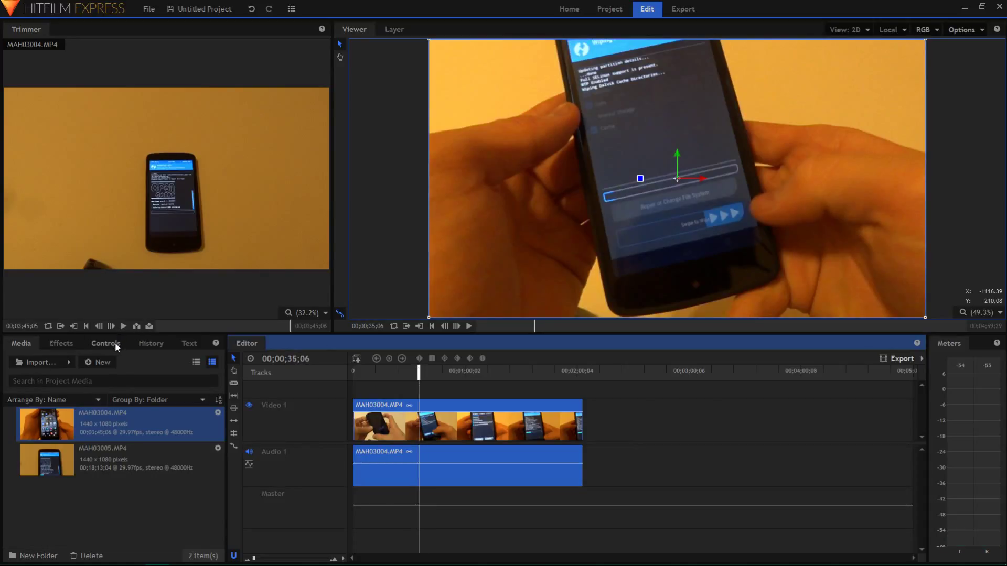
# - Apply Color Correction > White Balance to MAH03004.MP4 and expand its default 255, 255, 255 Color
pyautogui.click(57, 343)
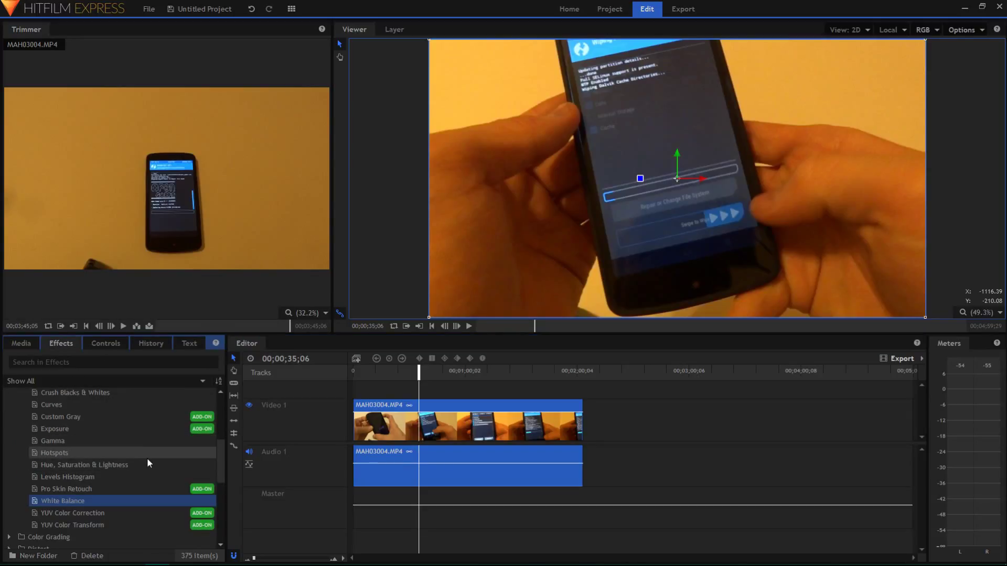
pyautogui.scroll(5, 146, 458)
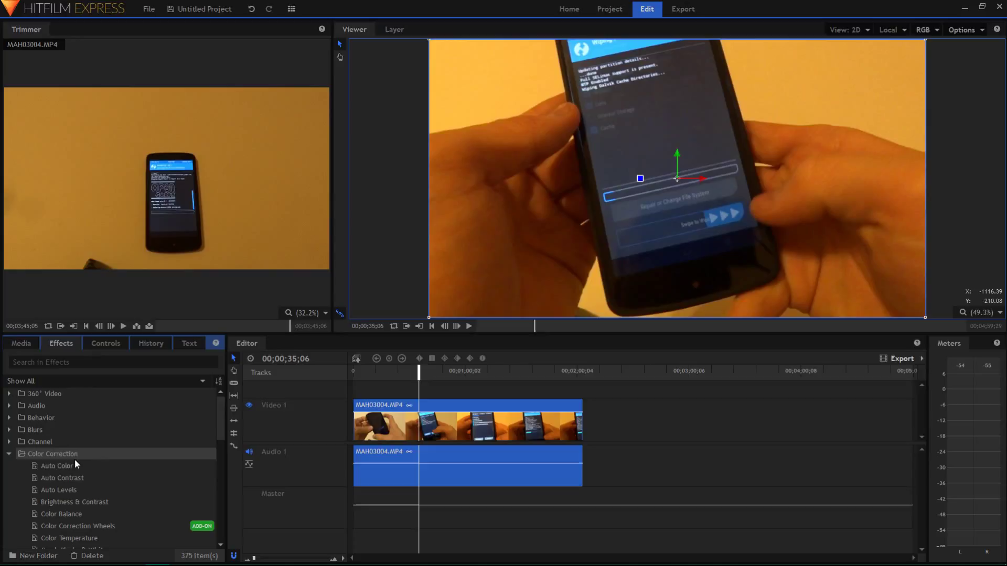
pyautogui.scroll(-5, 83, 455)
pyautogui.click(66, 481)
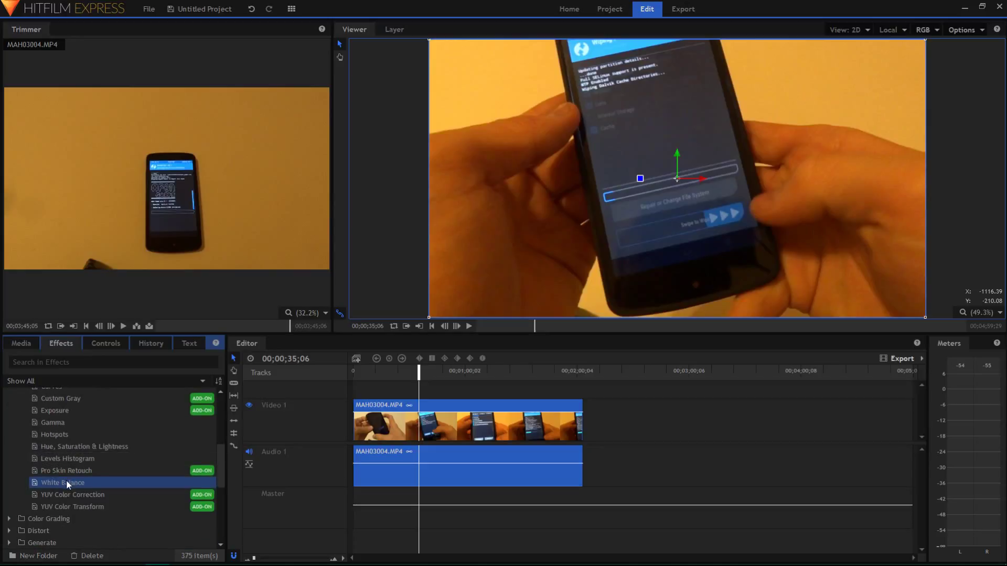
pyautogui.moveTo(67, 482); pyautogui.dragTo(473, 418)
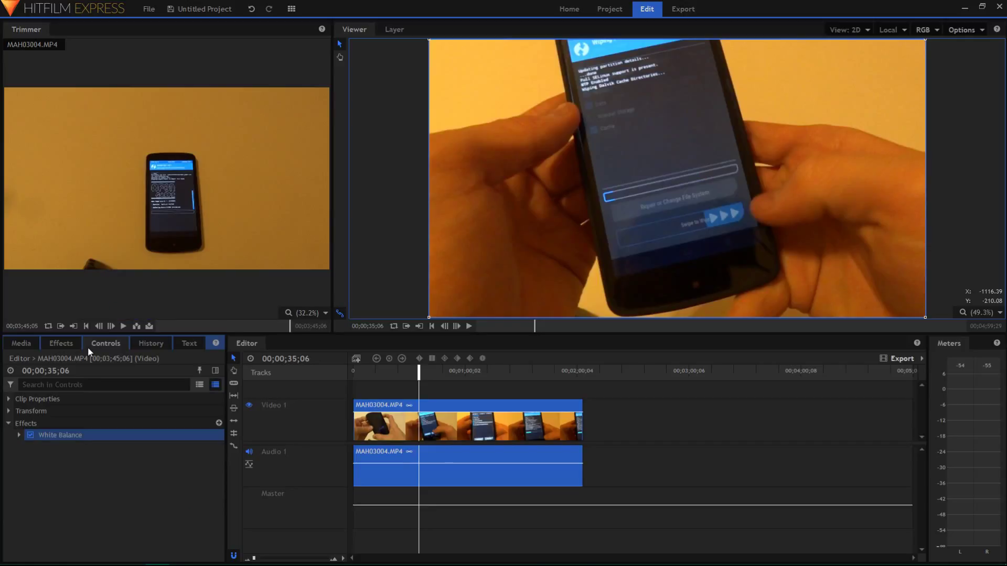
pyautogui.click(18, 435)
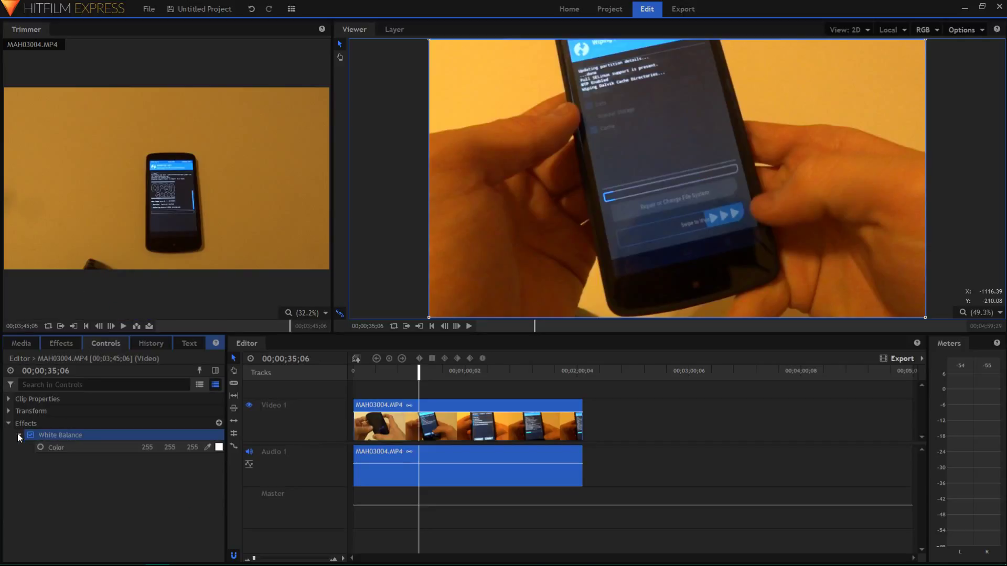
# - Eyedropper the yellowish wall to set White Balance Color to 252, 183, 64, then check later frames
pyautogui.click(208, 448)
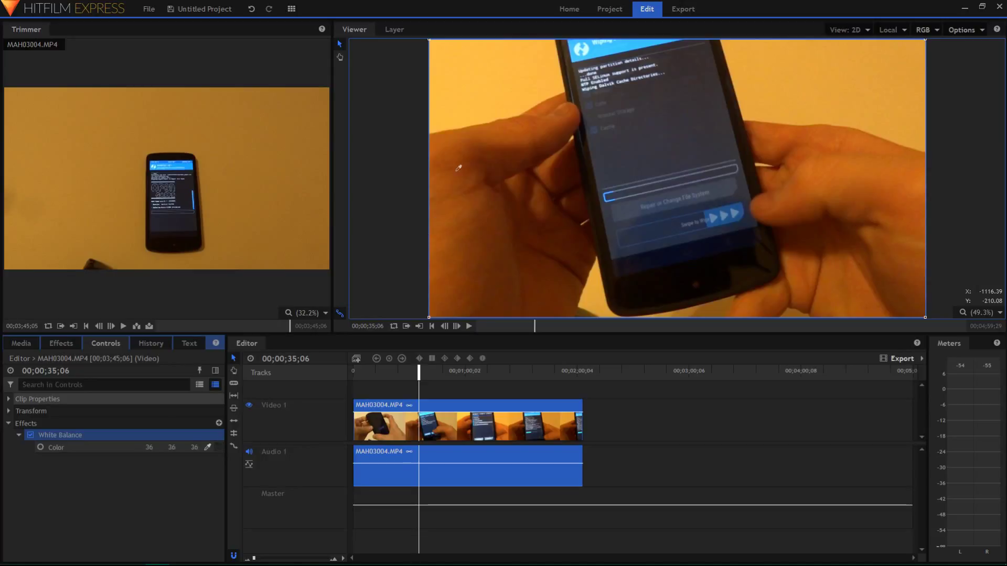
pyautogui.click(514, 89)
pyautogui.click(523, 76)
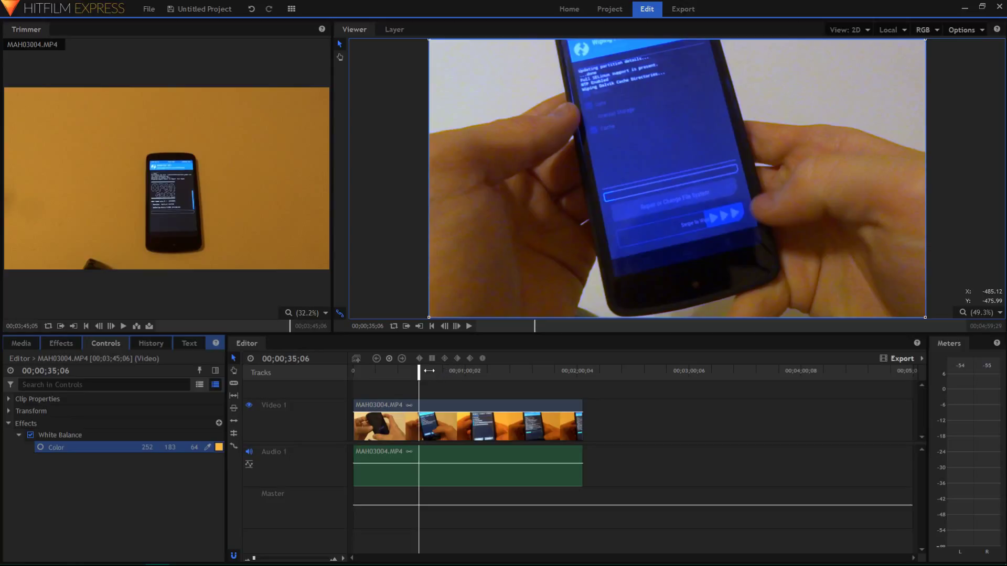
pyautogui.moveTo(430, 371); pyautogui.dragTo(270, 359)
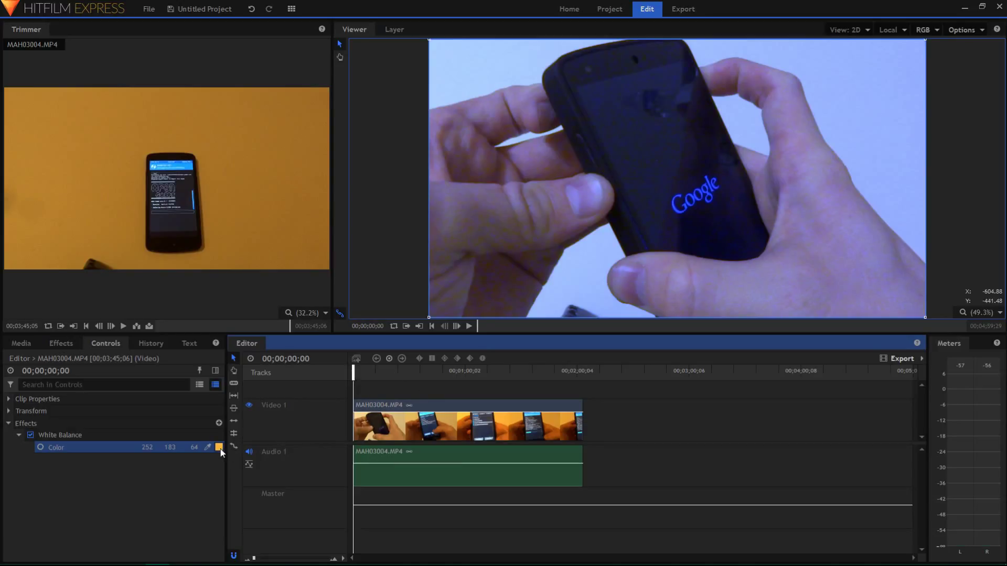
# - Remove the White Balance effect from the phone clip
pyautogui.click(61, 435)
pyautogui.rightClick(61, 435)
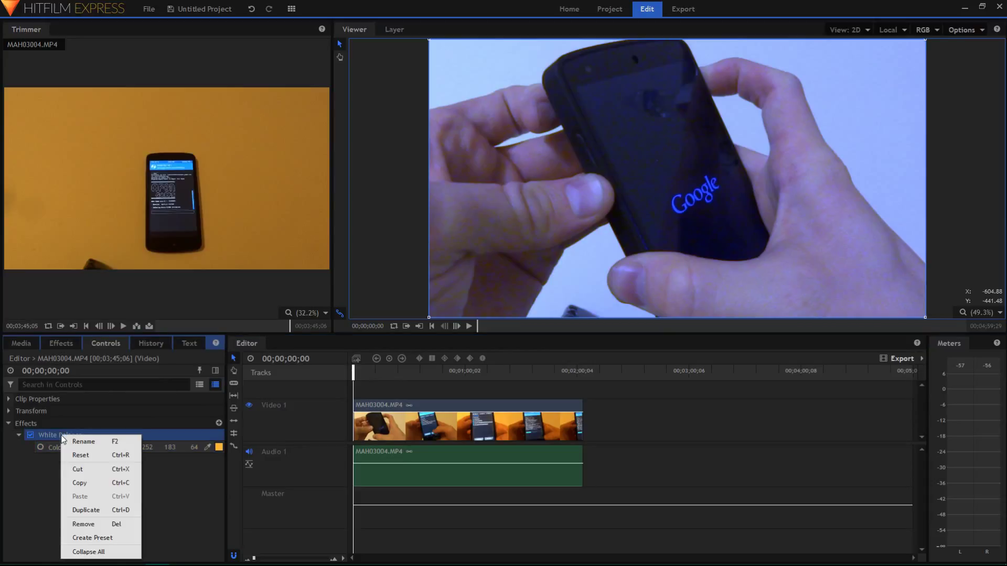
pyautogui.click(105, 523)
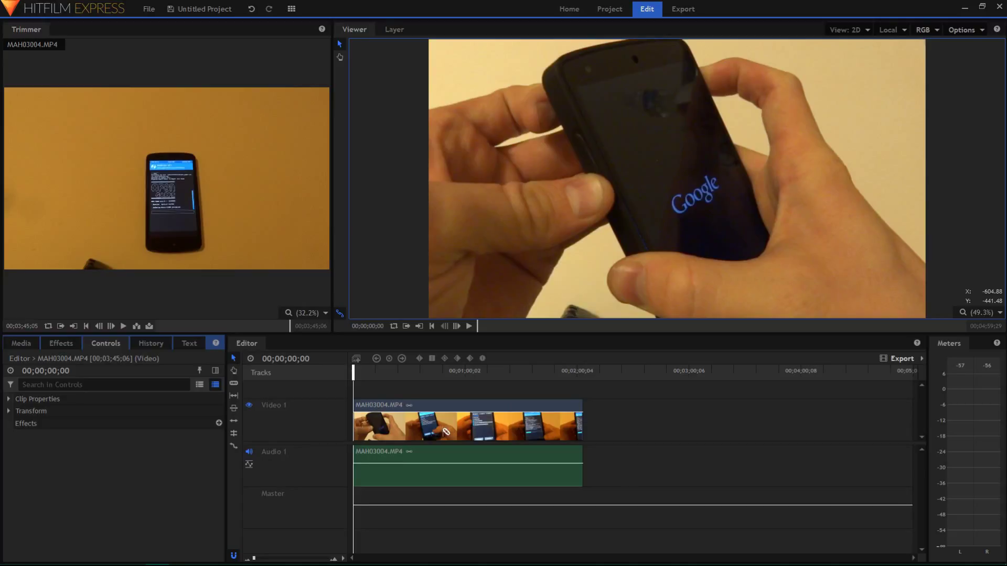
# - Turn the MAH03004.MP4 clip into a new 'MAH03004.MP4 Composite Shot'
pyautogui.click(572, 352)
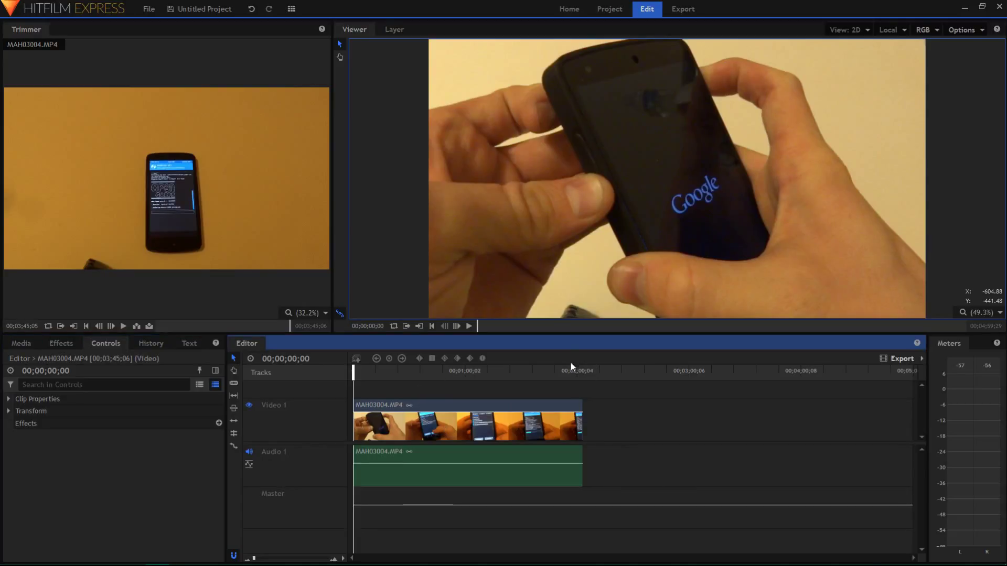
pyautogui.click(444, 429)
pyautogui.rightClick(443, 432)
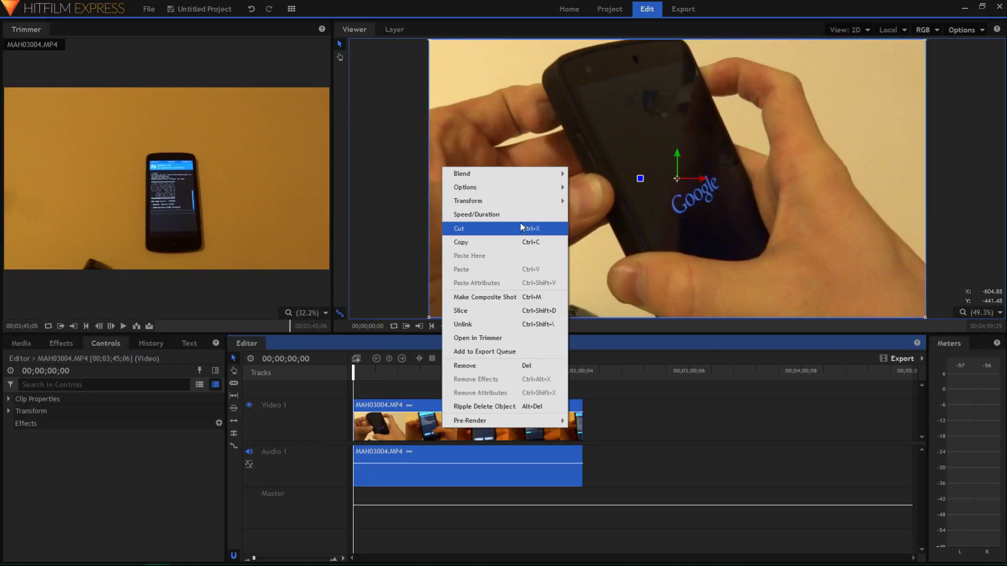
pyautogui.click(506, 297)
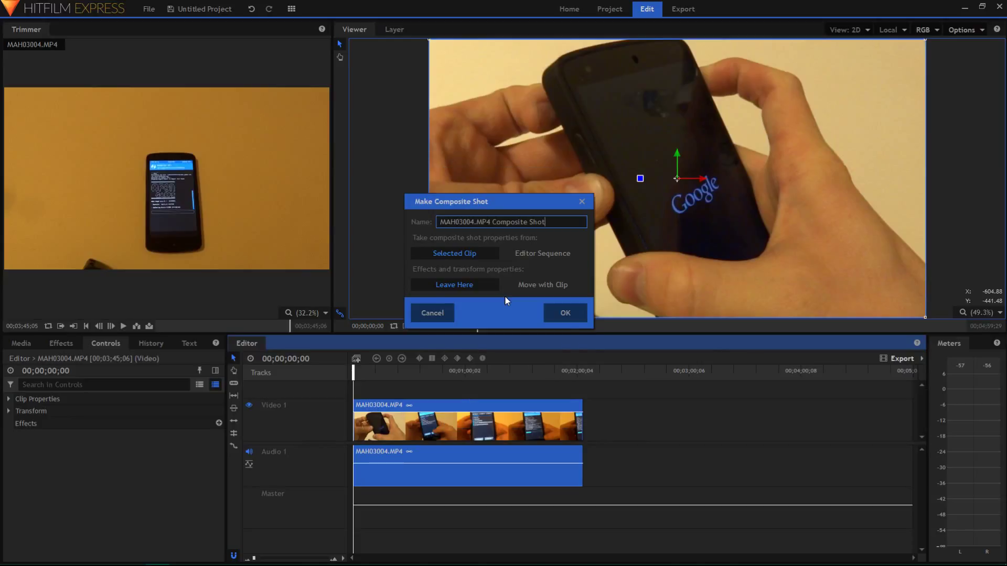
pyautogui.click(571, 323)
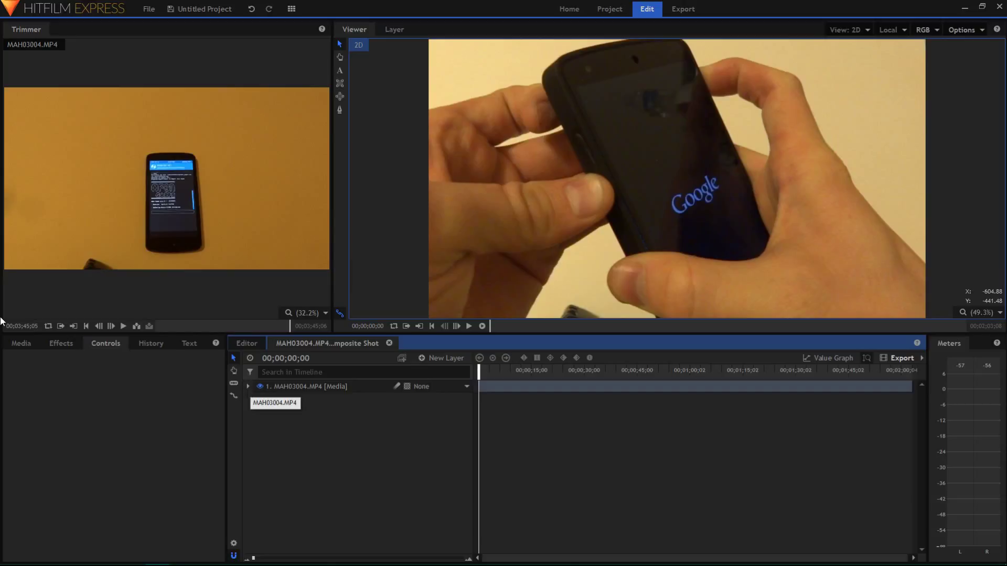
# - Add White Balance to the composite's MAH03004.MP4 layer and set a starting Color keyframe
pyautogui.click(52, 341)
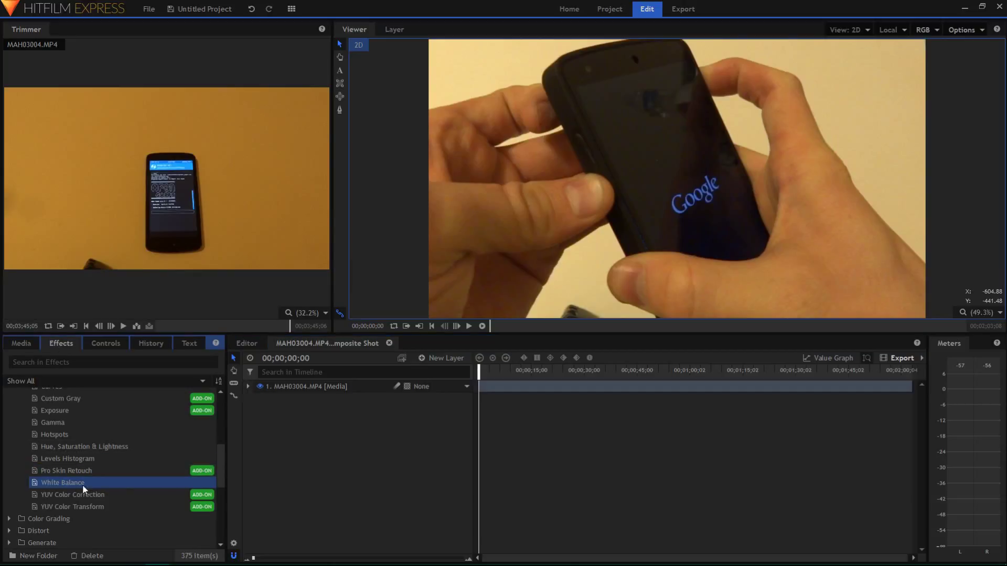
pyautogui.moveTo(68, 483); pyautogui.dragTo(290, 388)
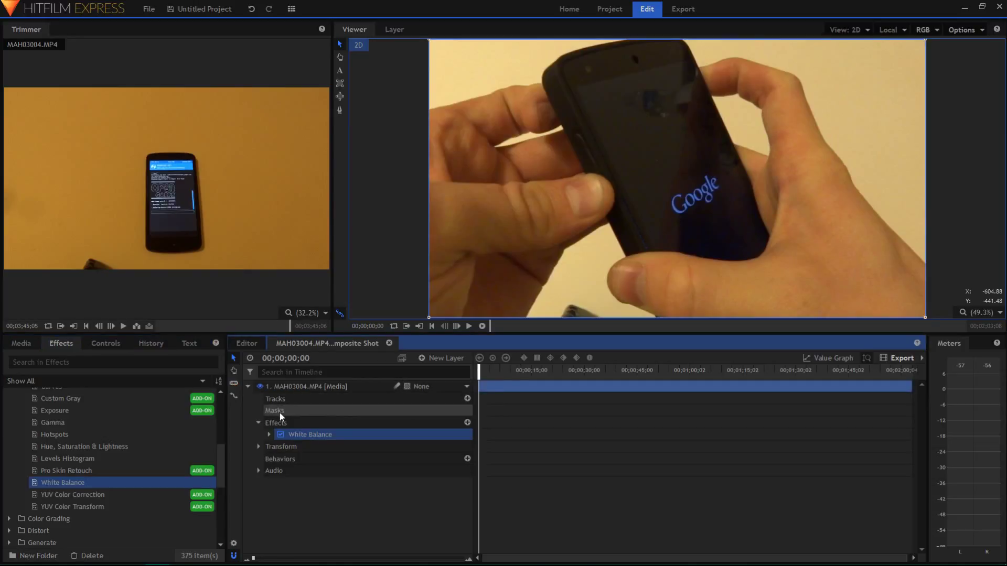
pyautogui.click(269, 435)
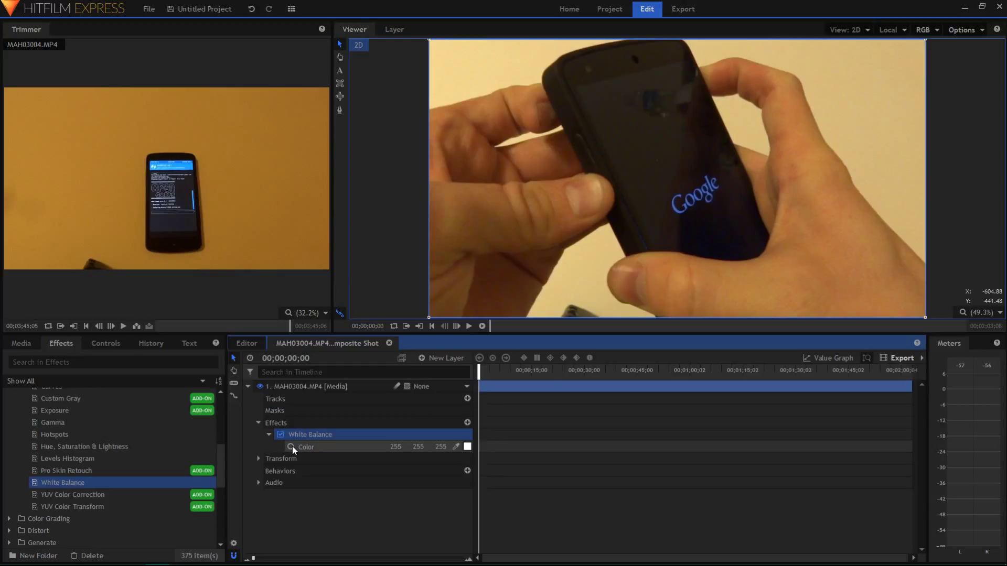
pyautogui.click(291, 447)
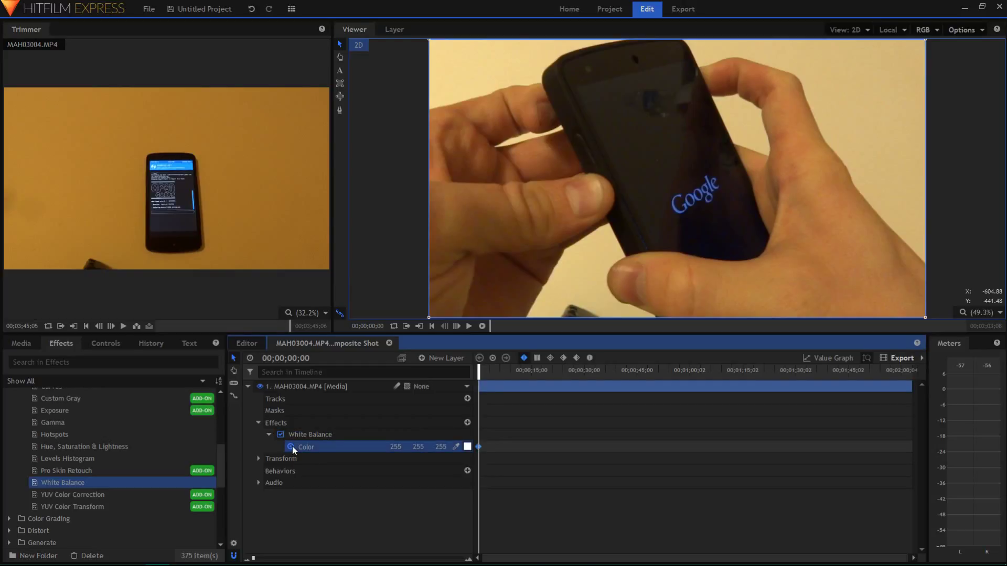
pyautogui.moveTo(478, 446)
# - Disable White Balance and keyframe eyedropper-sampled wall colours at the start and around 31 seconds
pyautogui.click(280, 435)
pyautogui.click(456, 447)
pyautogui.click(490, 67)
pyautogui.moveTo(492, 372); pyautogui.dragTo(580, 370)
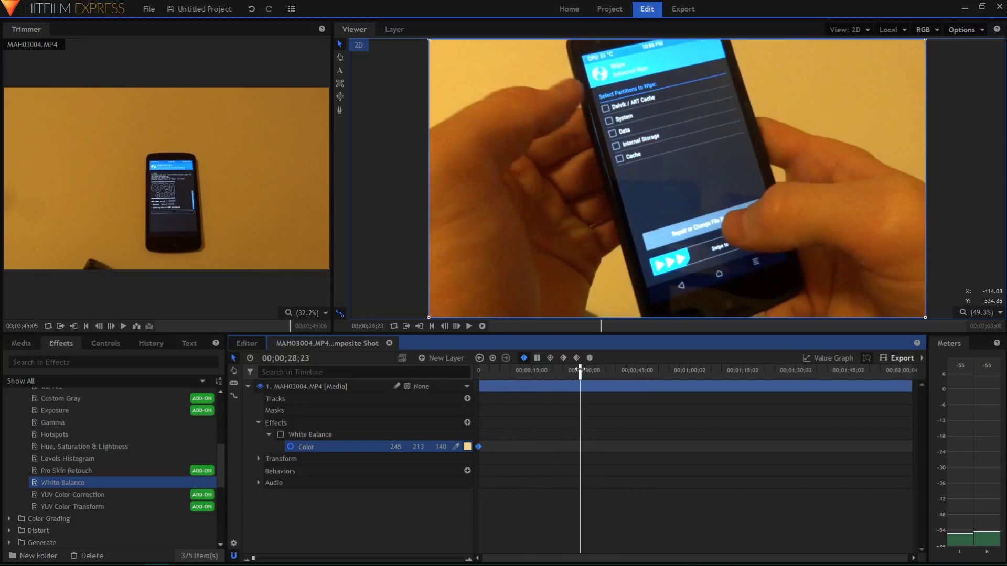
pyautogui.click(455, 446)
pyautogui.click(505, 82)
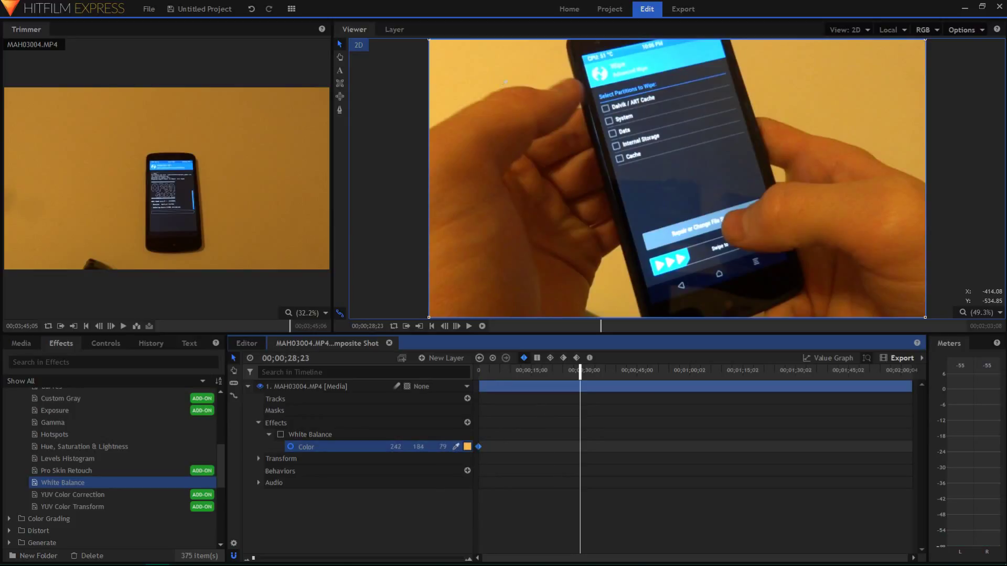
pyautogui.click(485, 61)
# - Keyframe sampled wall colours at later points, then sample the final frame's background
pyautogui.moveTo(599, 368); pyautogui.dragTo(718, 375)
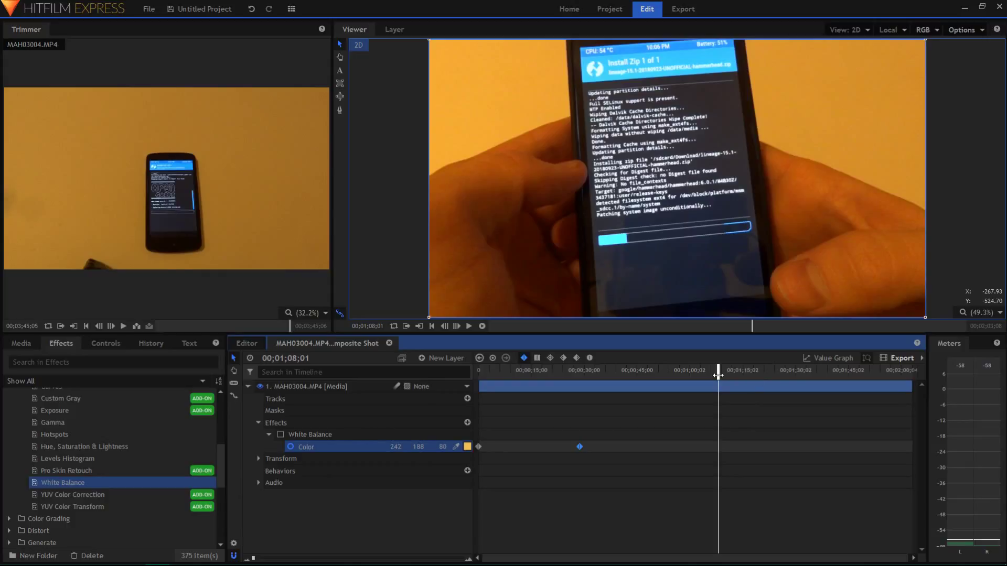
pyautogui.click(455, 447)
pyautogui.click(518, 119)
pyautogui.click(744, 370)
pyautogui.moveTo(803, 369); pyautogui.dragTo(827, 370)
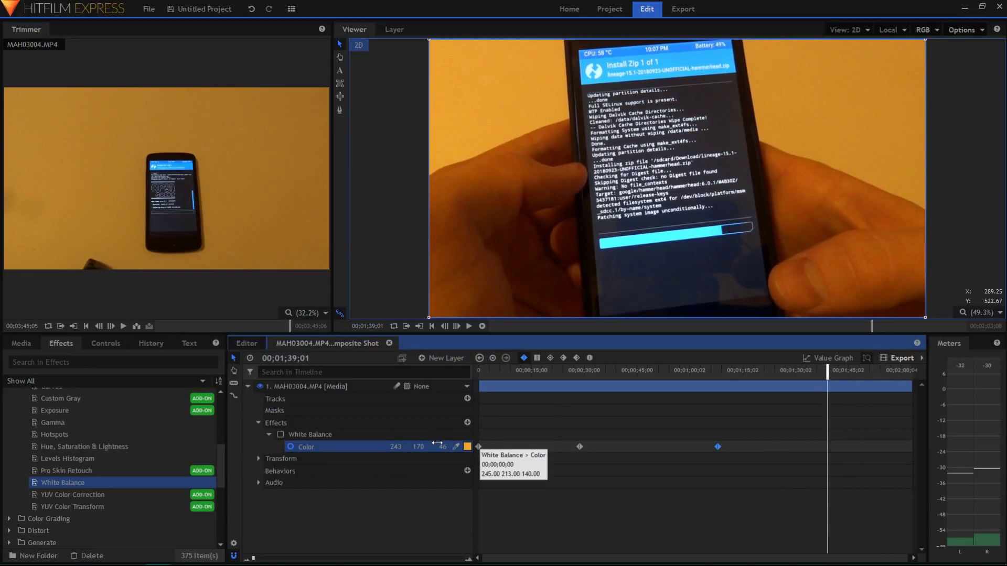
pyautogui.click(455, 446)
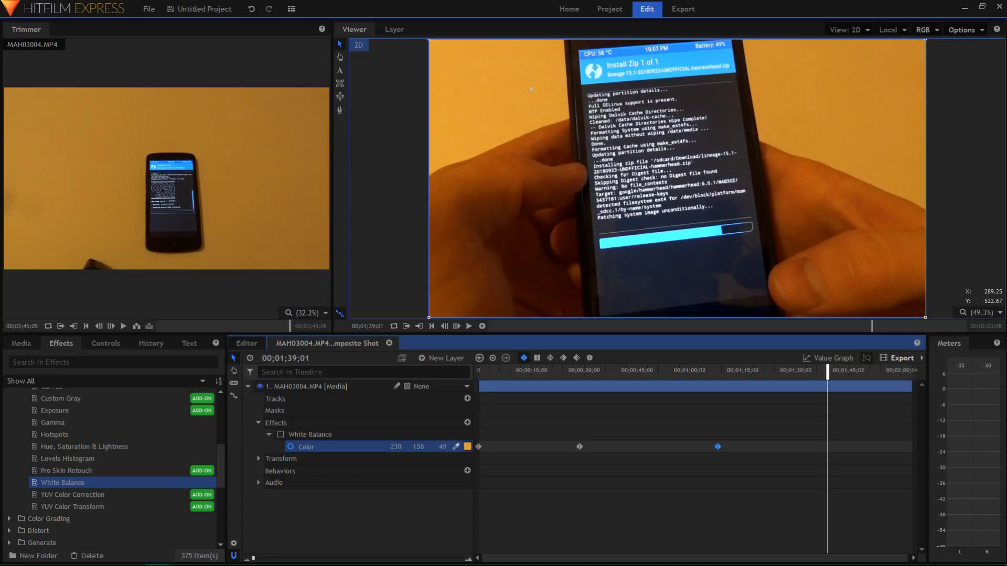
pyautogui.click(518, 86)
pyautogui.moveTo(902, 366); pyautogui.dragTo(915, 369)
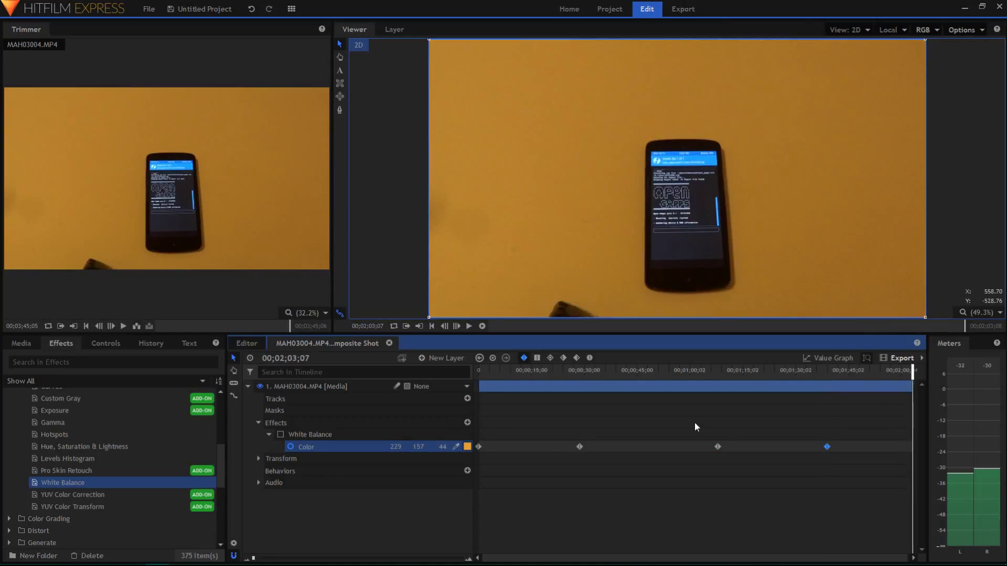
pyautogui.click(455, 446)
# - Add the final Color keyframe (179, 125, 42), re-enable White Balance, and scrub back toward the start
pyautogui.click(563, 120)
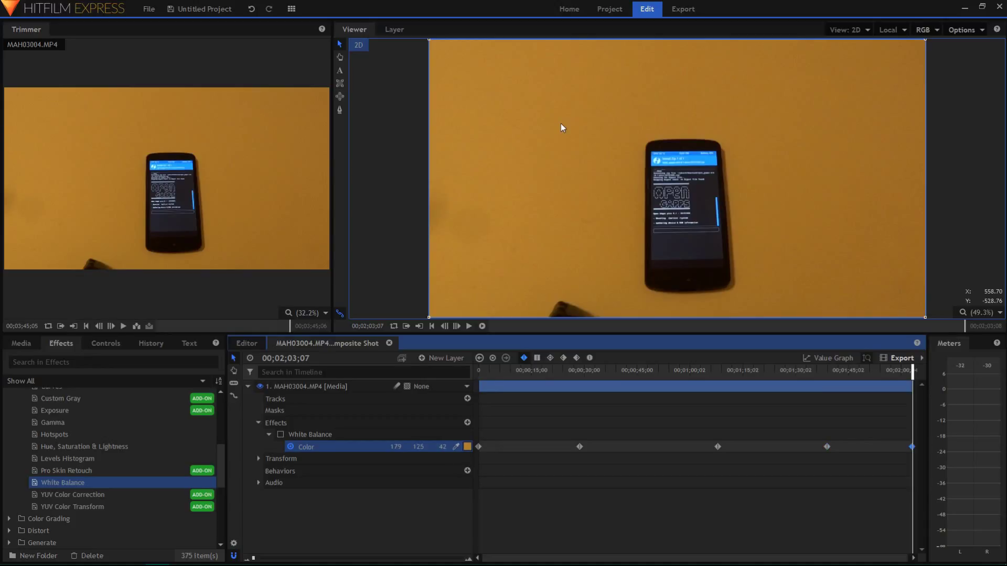
pyautogui.click(280, 435)
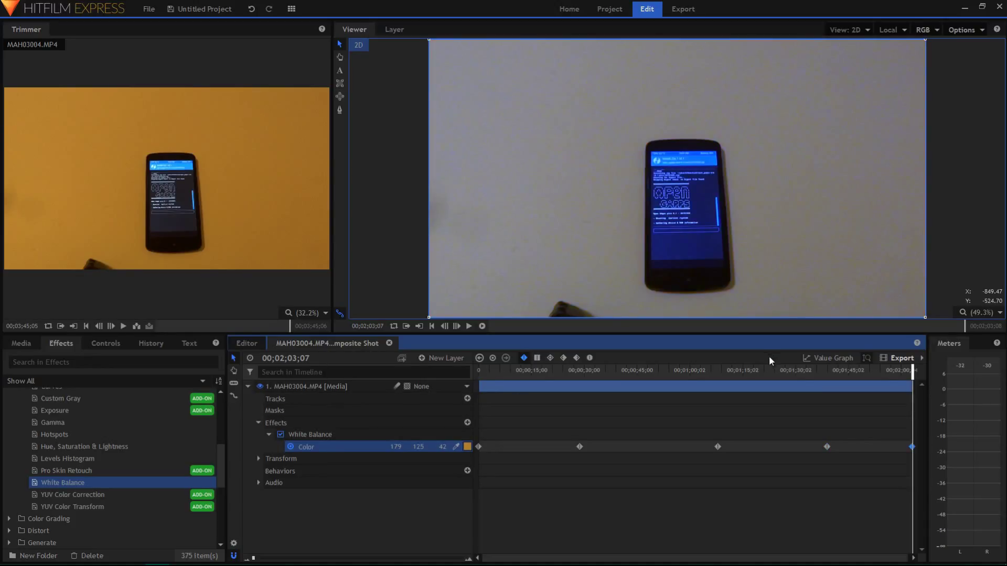
pyautogui.click(759, 367)
pyautogui.moveTo(758, 365); pyautogui.dragTo(360, 371)
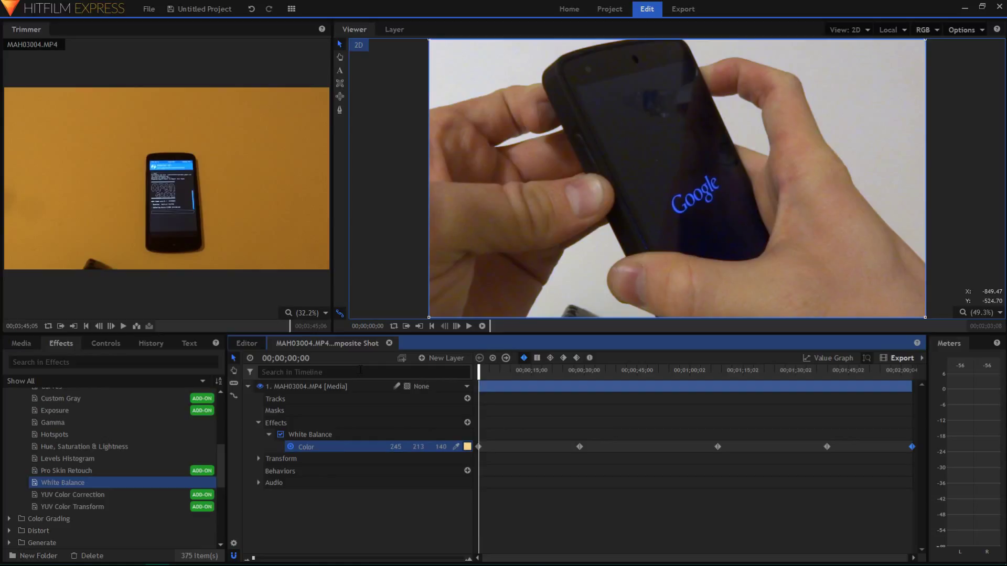
# - Play the composite shot from the start to review the keyframed neutral-white correction
pyautogui.press('space')
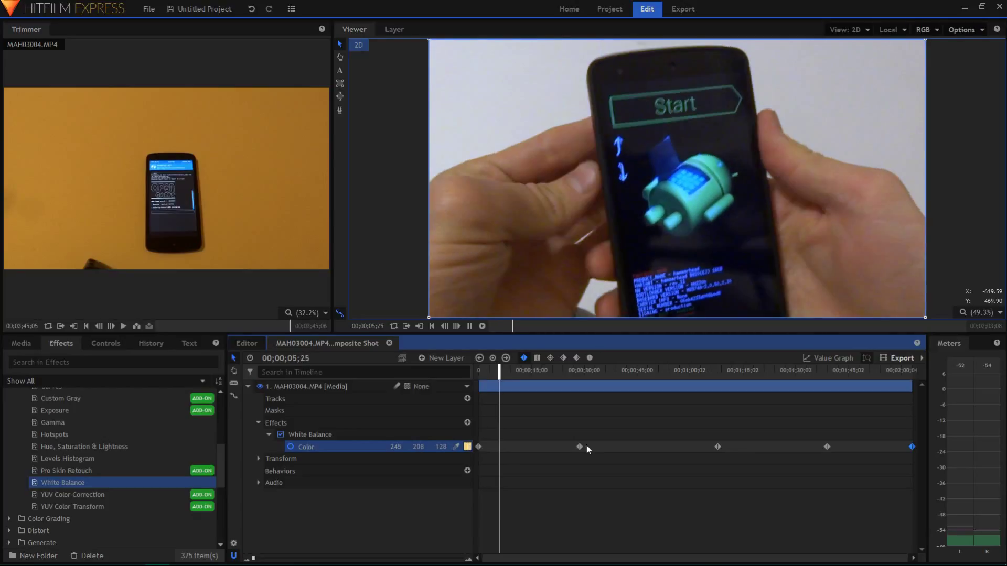
pyautogui.moveTo(579, 447)
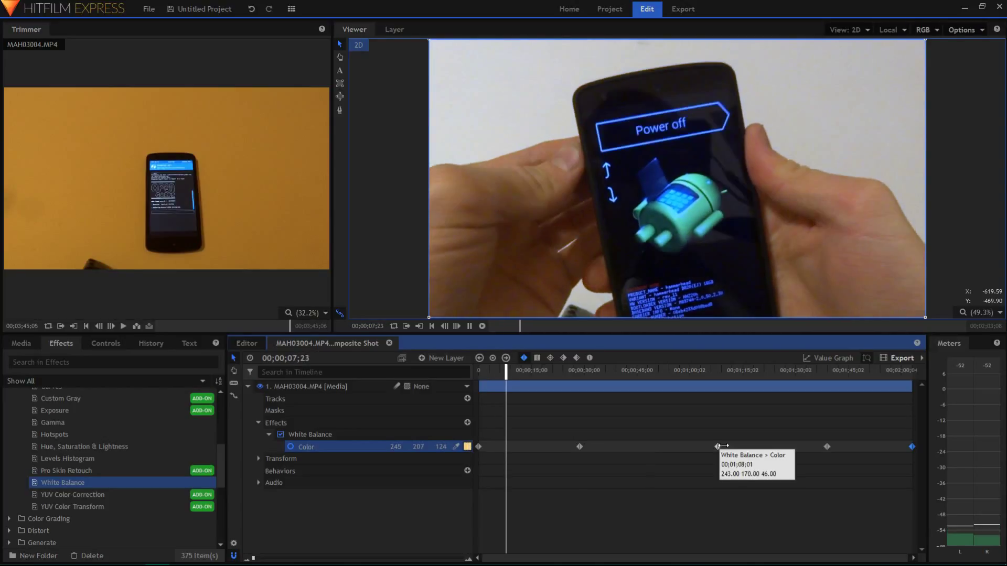